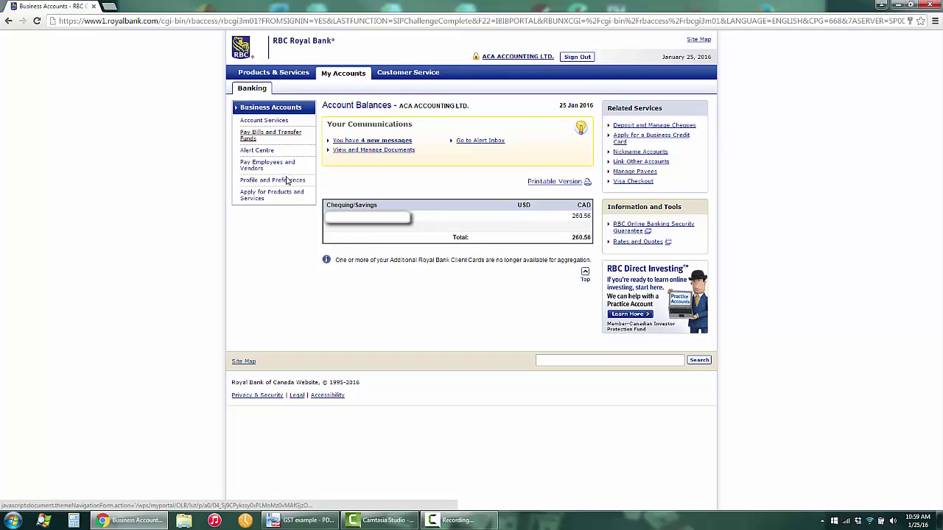
- Go from Account Balances to the Pay Bills and Transfer Funds page
click(287, 181)
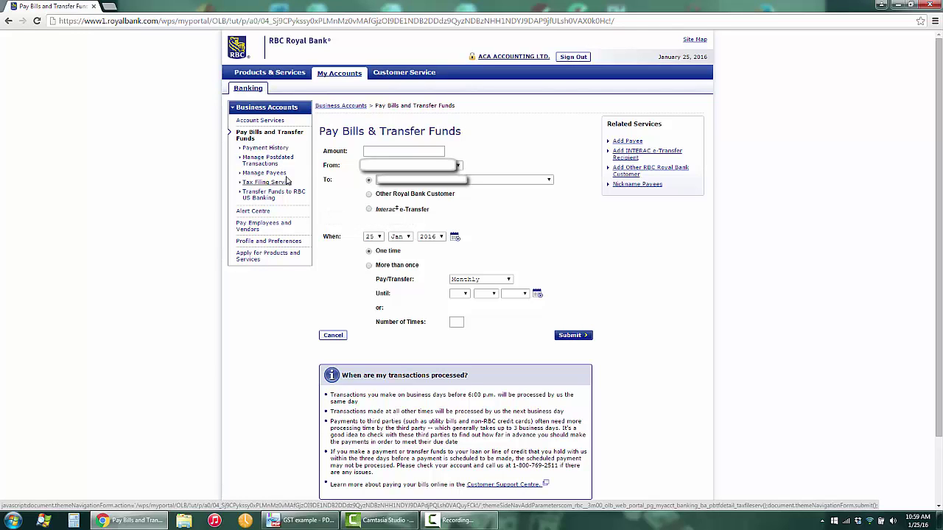
- Open Tax Filing Services to reach the Add Payment Type page
click(287, 181)
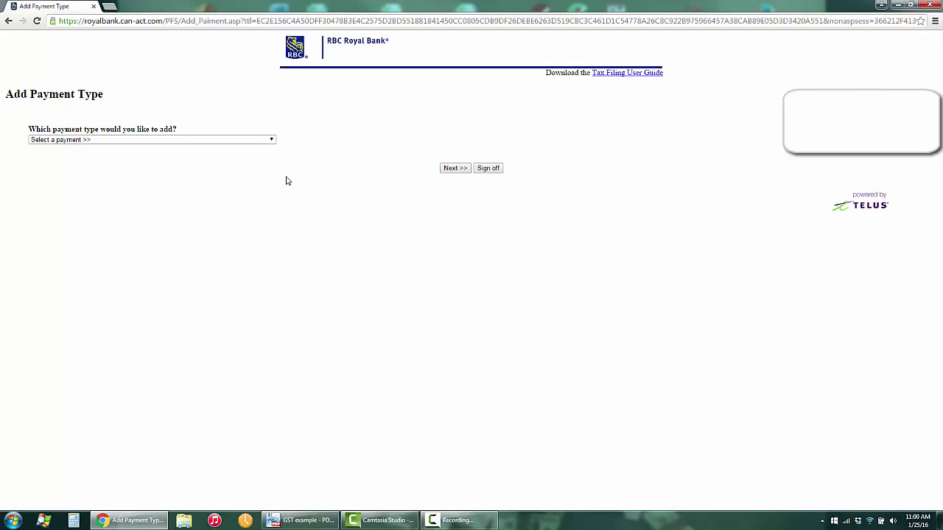
- Select 'Federal - GST/HST Payment -- GST-P' as the payment type and continue with Next
key(Tab)
key(alt+Down)
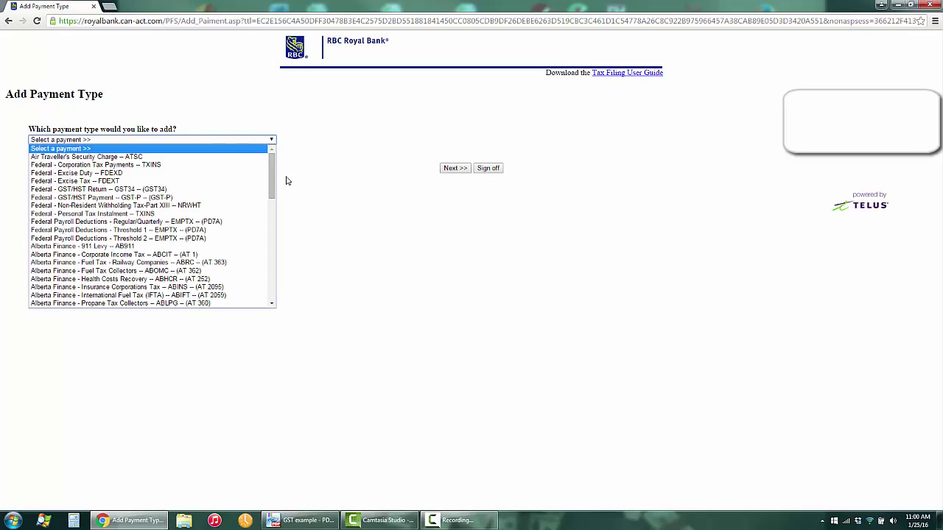
key(Down)
key(Down)
key(Down)
key(Down)
key(Down)
key(Down)
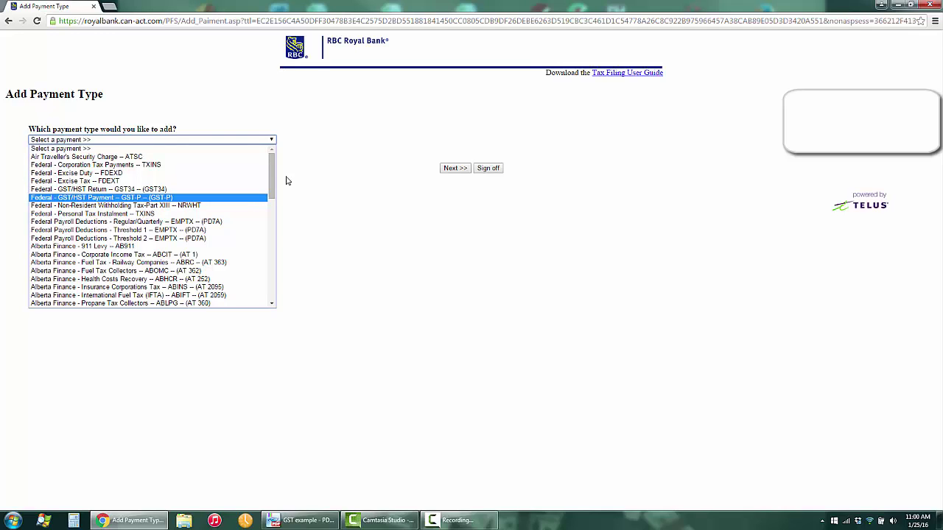
key(Return)
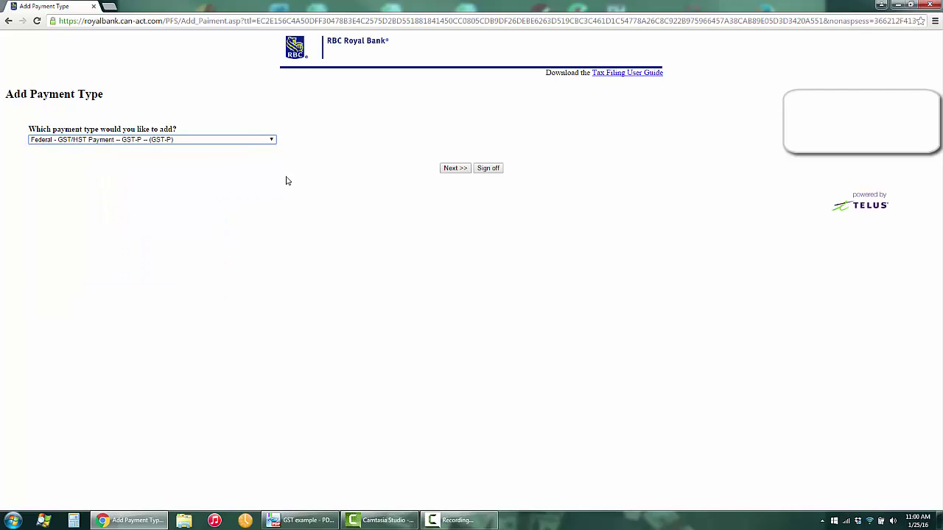
key(Tab)
key(Return)
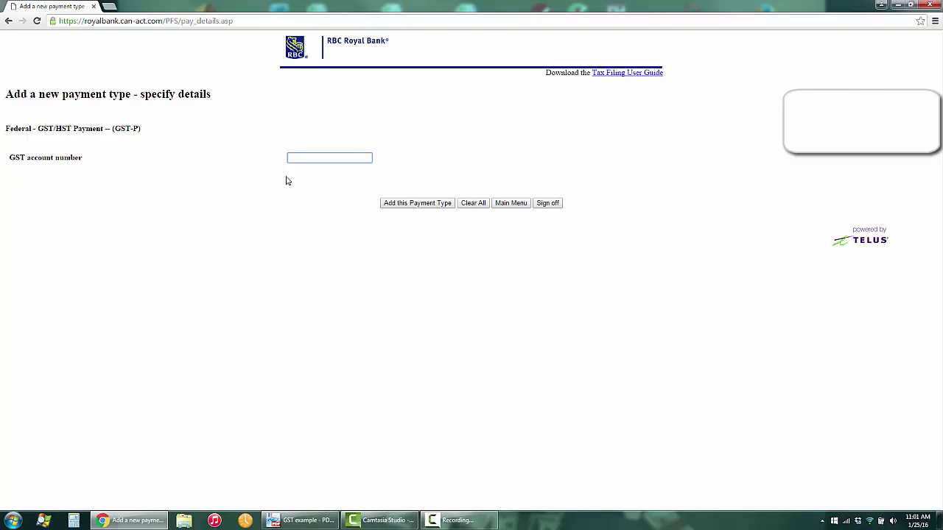
- Enter the business's GST account number and add the GST/HST payment type
key(Tab)
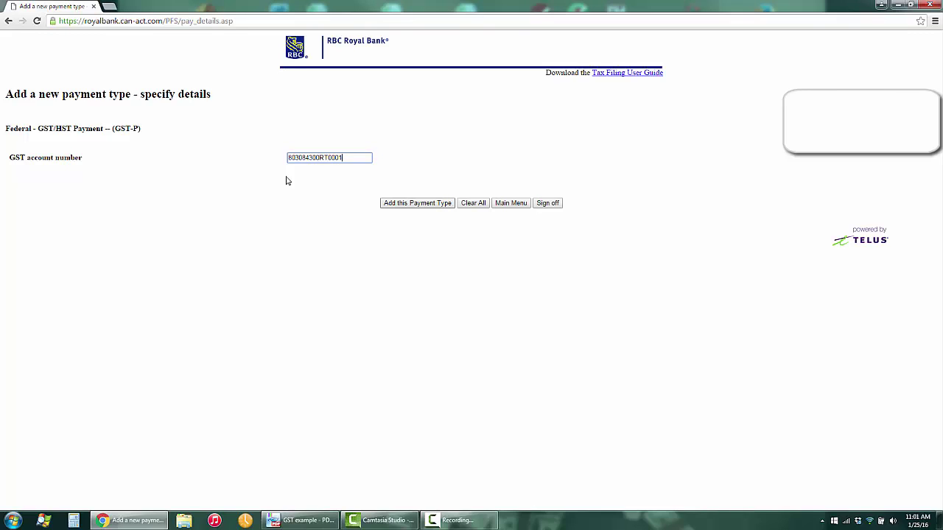
key(Return)
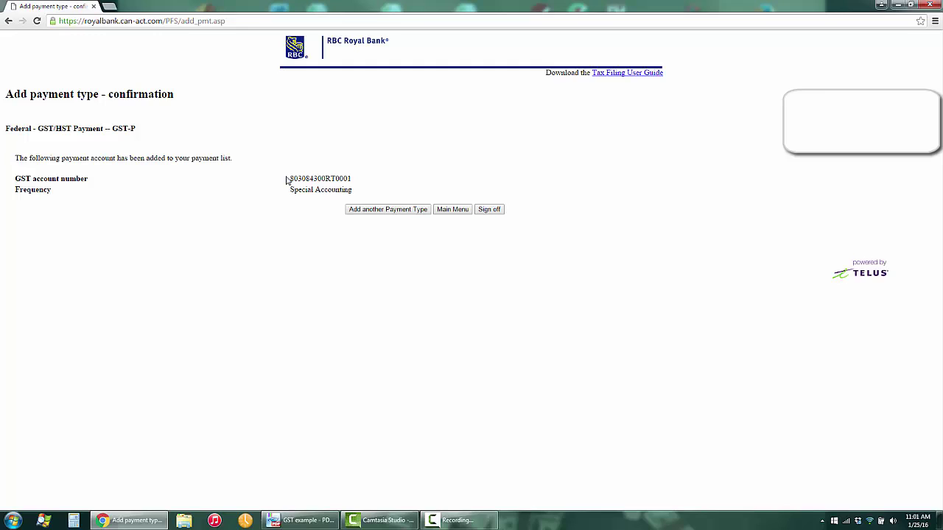
- Return to the tax filing Main Menu and start a payment for the GST/HST account
key(Tab)
key(Return)
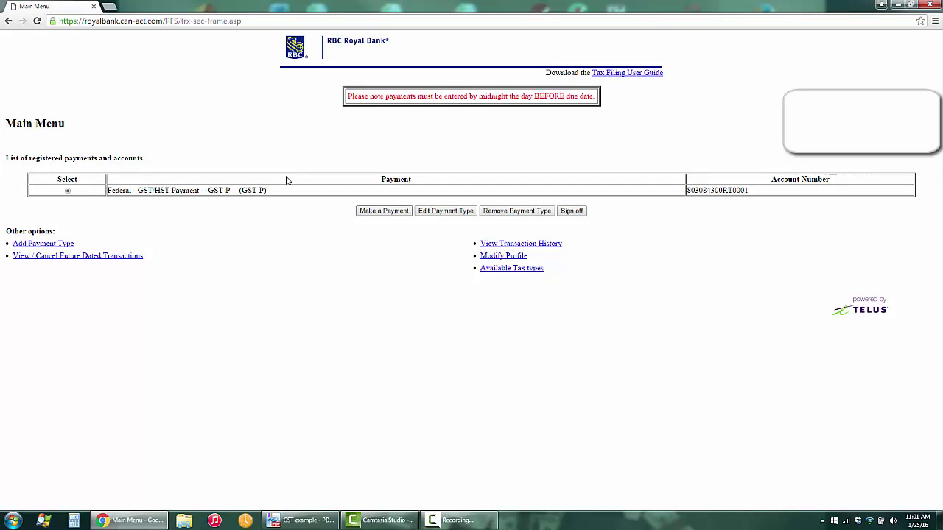
key(Return)
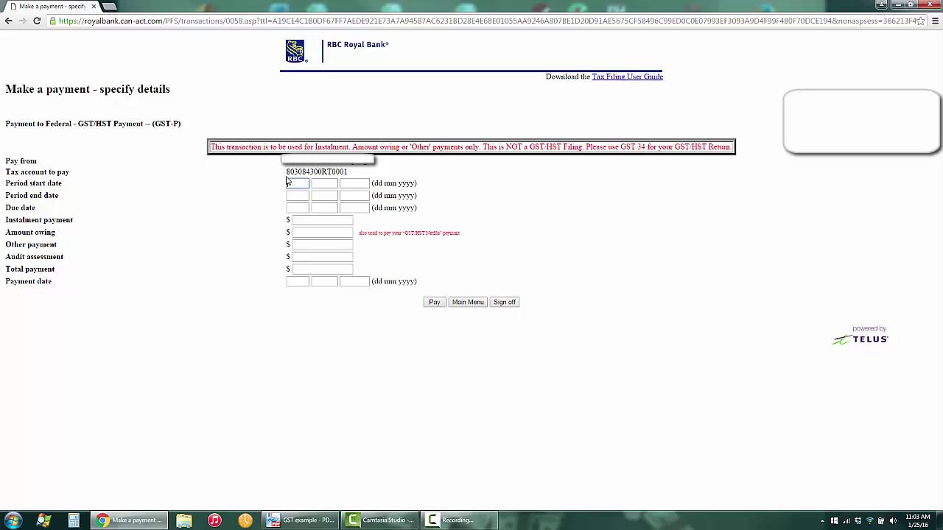
- Set the payment period from 01 Jan 2015 to 31 Dec 2015
text(01)
key(Tab)
text(Jan)
key(Tab)
text(2015)
key(Tab)
text(31)
key(Tab)
text(Dec)
key(Tab)
text(2015)
- Set the due date to 31 Mar 2016, correcting the month from Feb
key(Tab)
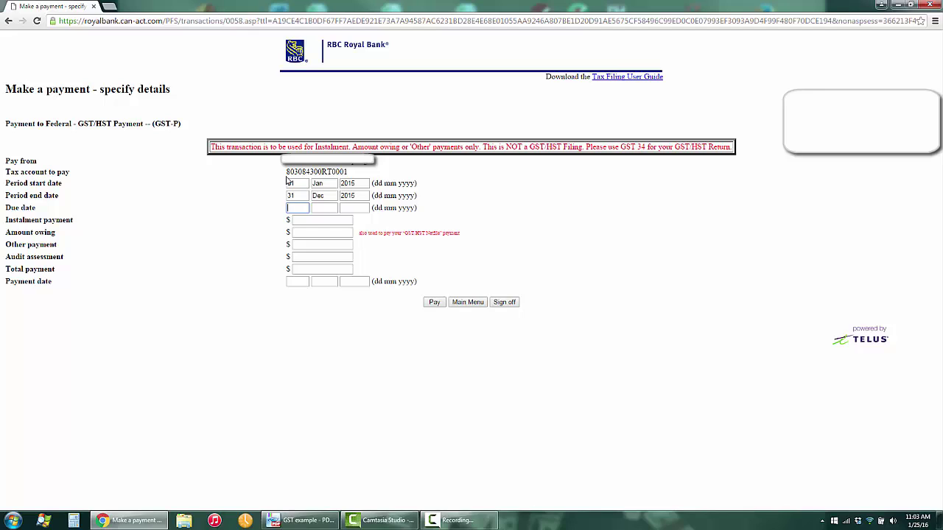
text(31)
key(Tab)
text(Feb)
key(Tab)
key(shift+Tab)
key(BackSpace)
key(BackSpace)
key(BackSpace)
text(Mar)
key(Tab)
text(2016)
key(Tab)
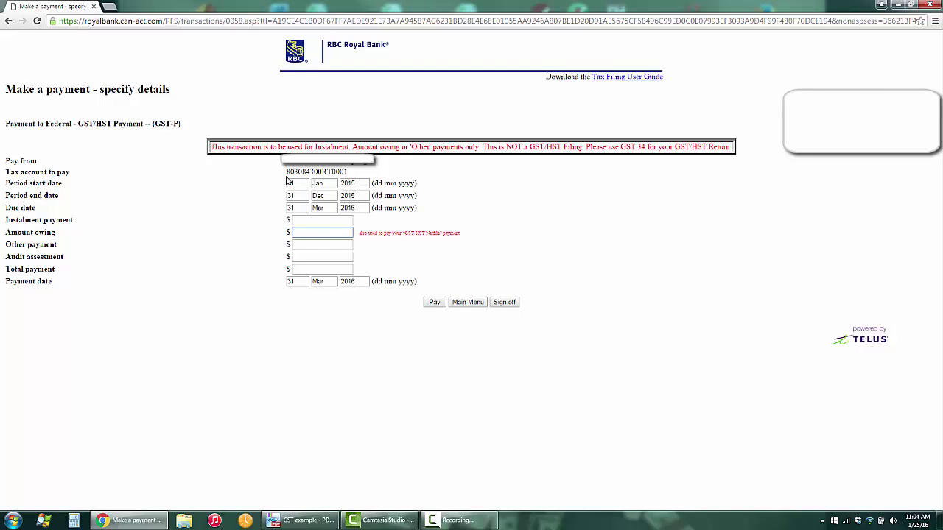
- Enter $0.01 as the Amount owing
text(0.01)
key(Tab)
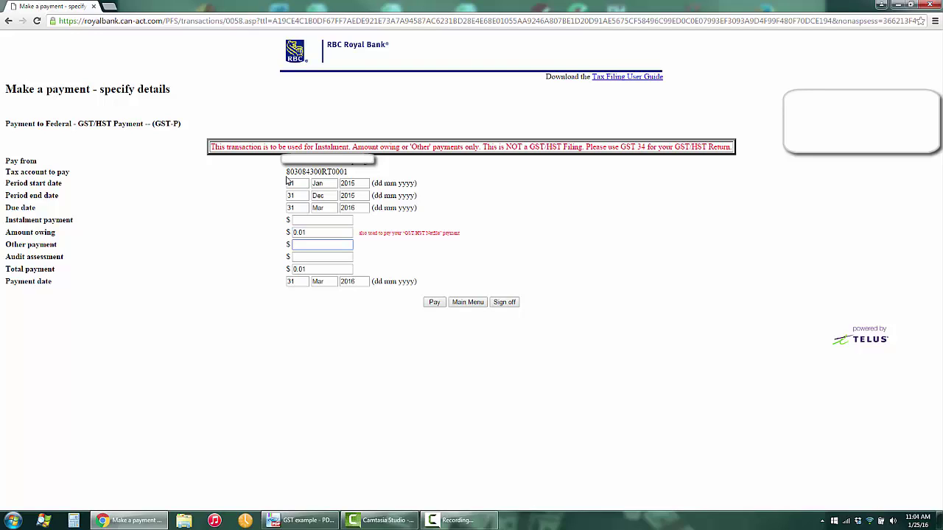
key(Tab)
key(Tab)
drag(403, 233, 440, 233)
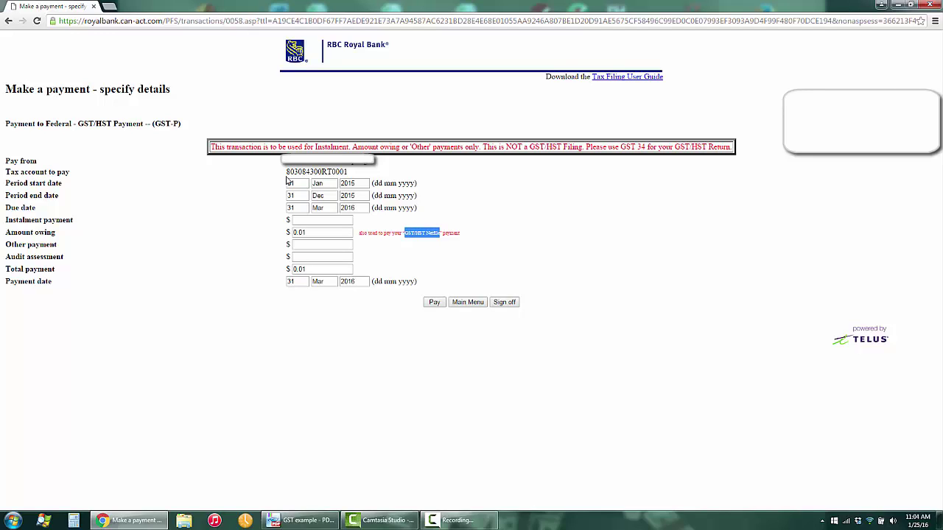
click(287, 180)
- Enter 01 as an Other payment, then clear it to 0.00 so the total stays $0.01
key(Tab)
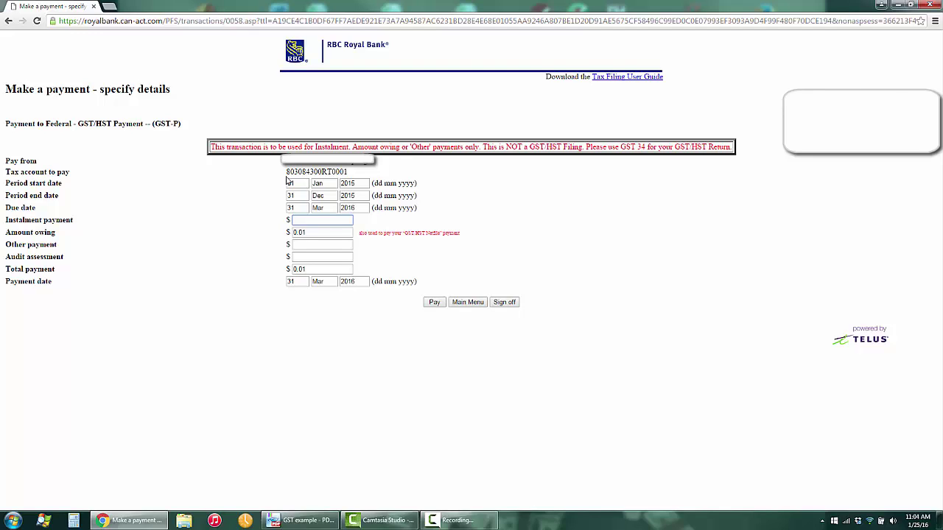
key(Tab)
key(Tab)
key(Tab)
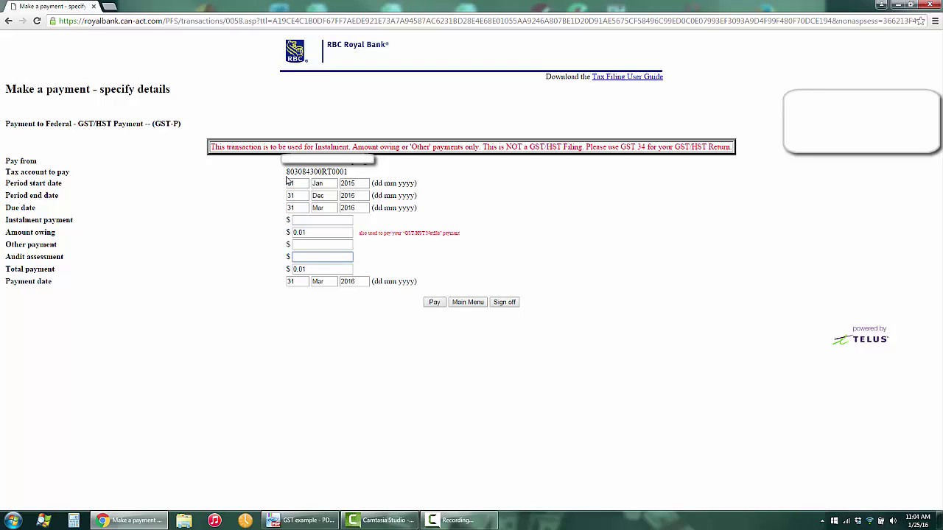
key(Tab)
key(shift+Tab)
key(shift+Tab)
text(01)
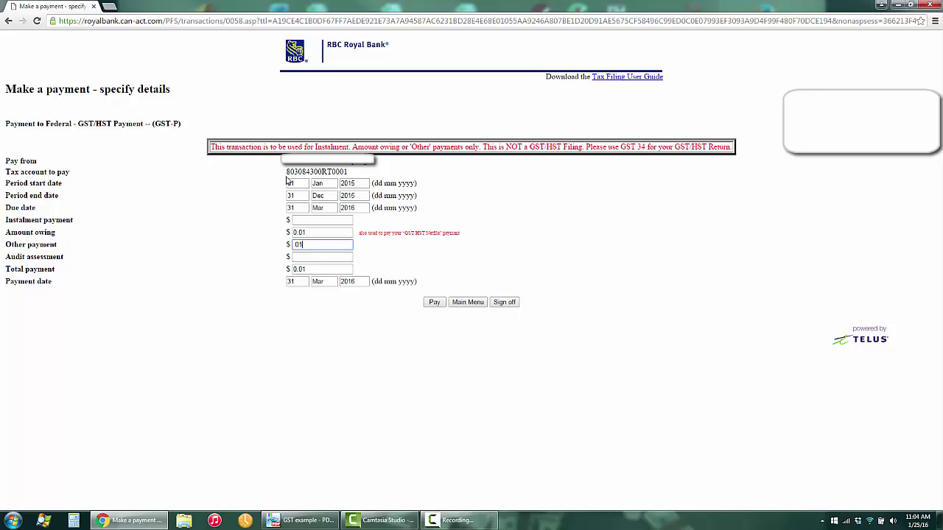
key(Tab)
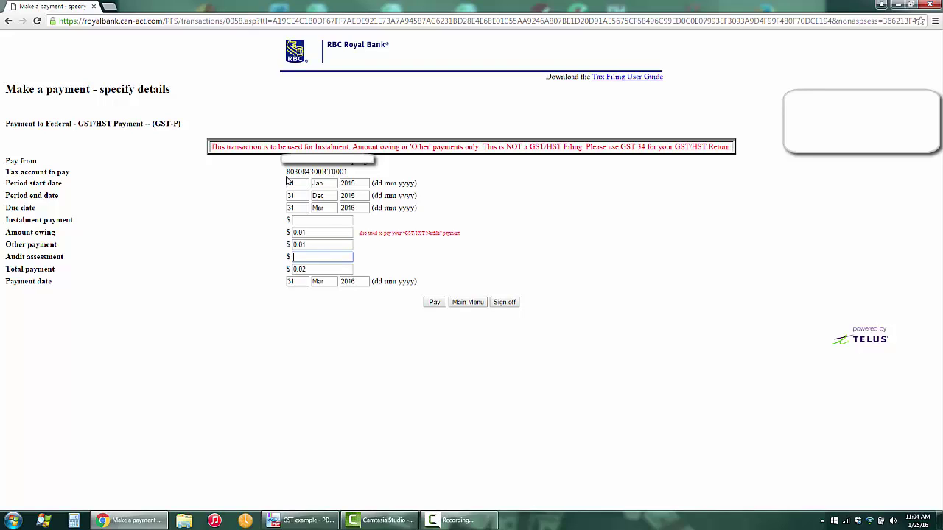
key(shift+Tab)
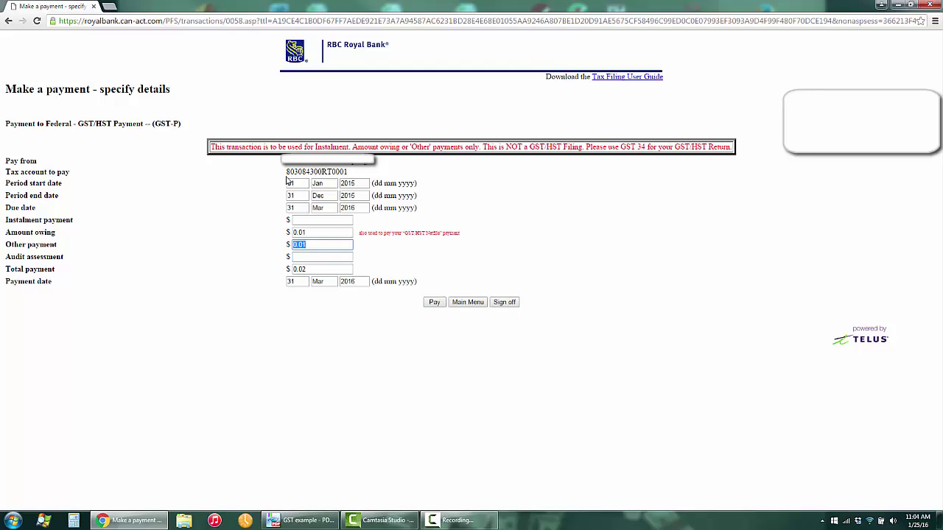
key(Delete)
key(Tab)
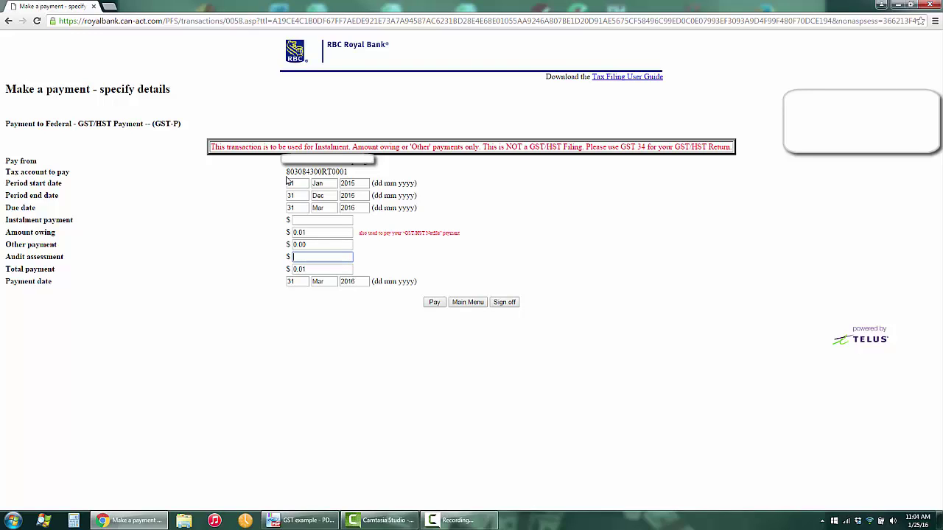
key(Tab)
key(ctrl+a)
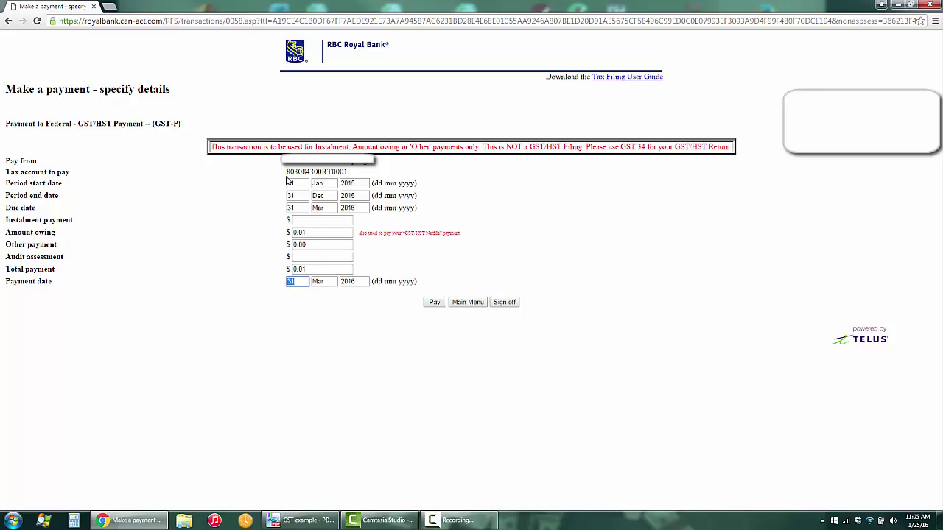
- Set the payment date to 26 Jan 2016 and submit the payment for review
text(26)
key(Tab)
text(01)
key(Tab)
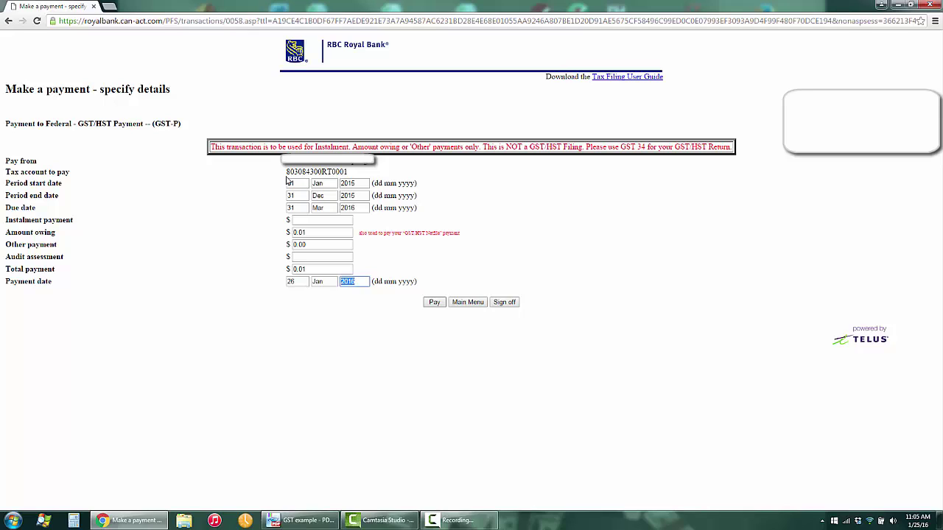
key(Return)
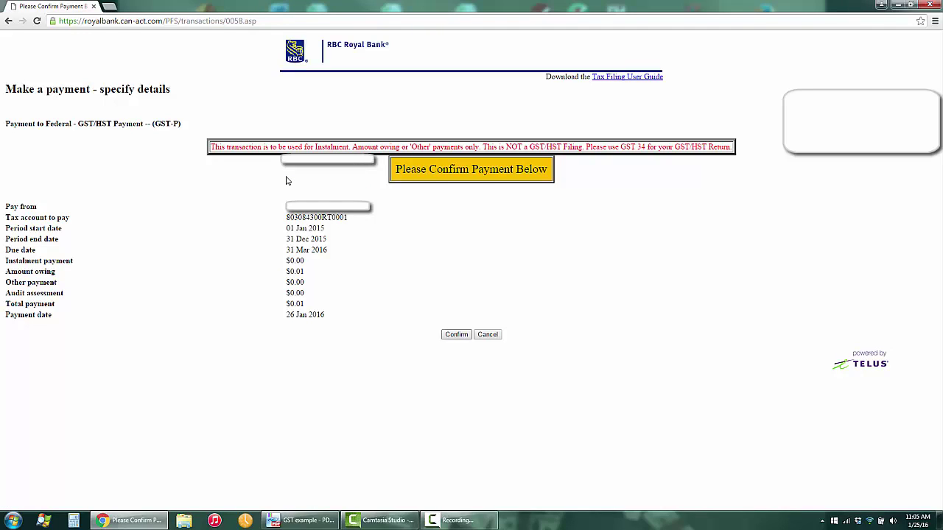
- Confirm the $0.01 GST/HST payment and open a print preview of the confirmation
key(Return)
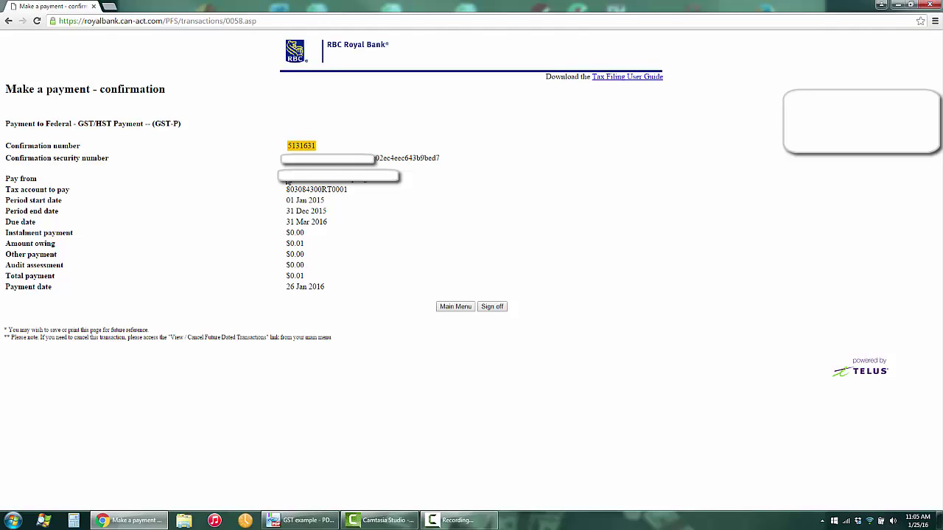
key(ctrl+p)
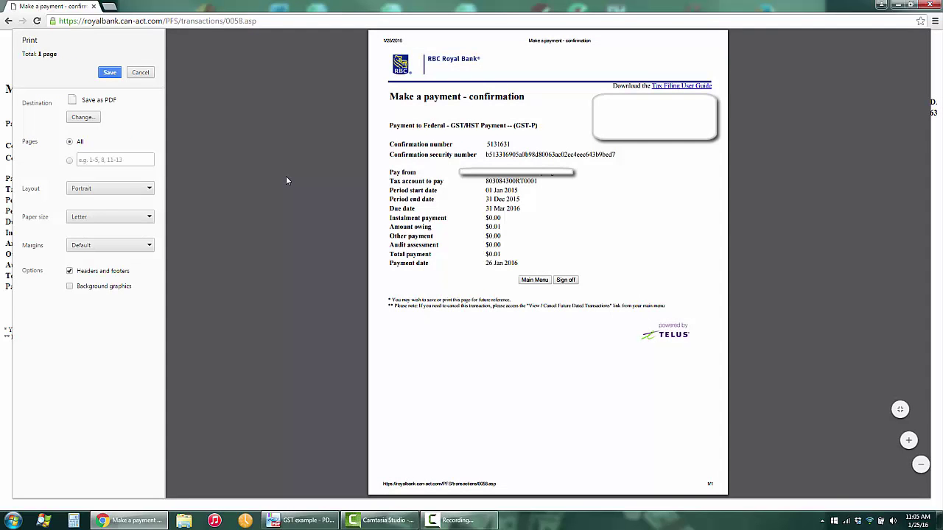
- Save the confirmation as PDF 'Make a payment - confirmation', overwriting the existing file
key(Return)
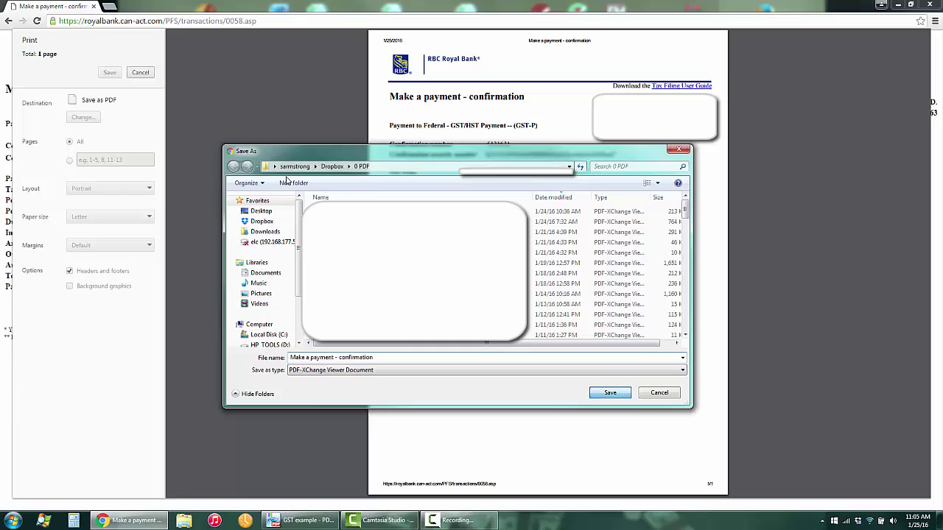
key(Return)
key(y)
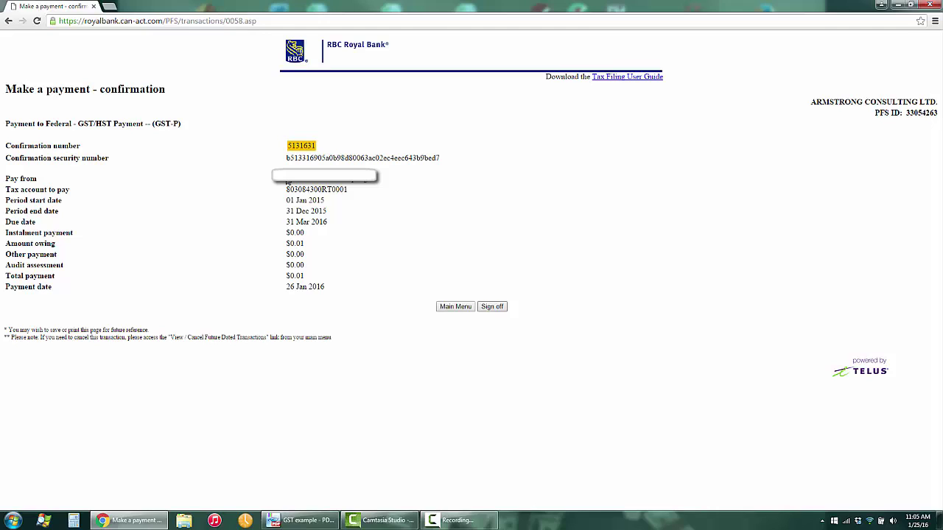
- Sign off from RBC Online Banking using the Sign off button
key(Return)
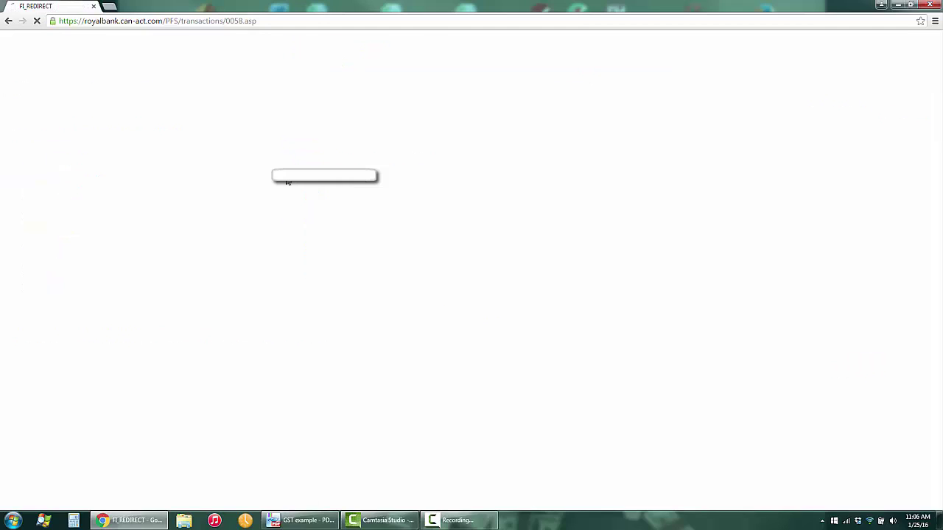